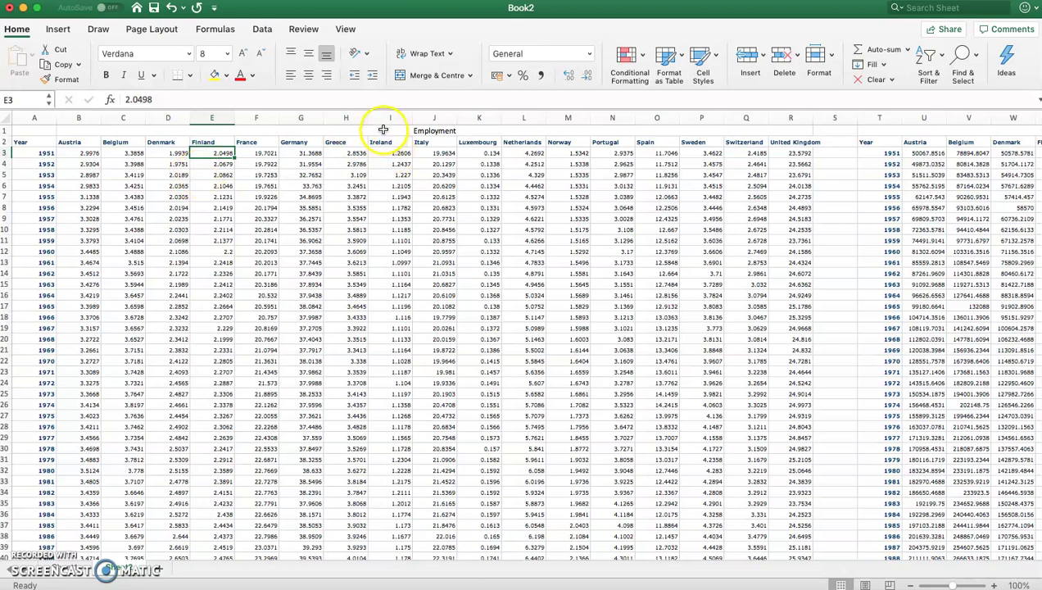
- Copy the GDP table columns T:AK (Year through United Kingdom) and paste them at AM1
left_click_drag(381, 131, 374, 229)
left_click(31, 154)
scroll(556, 245, "right", 10)
scroll(580, 236, "right", 6)
scroll(583, 236, "right", 2)
scroll(477, 158, "right", 1)
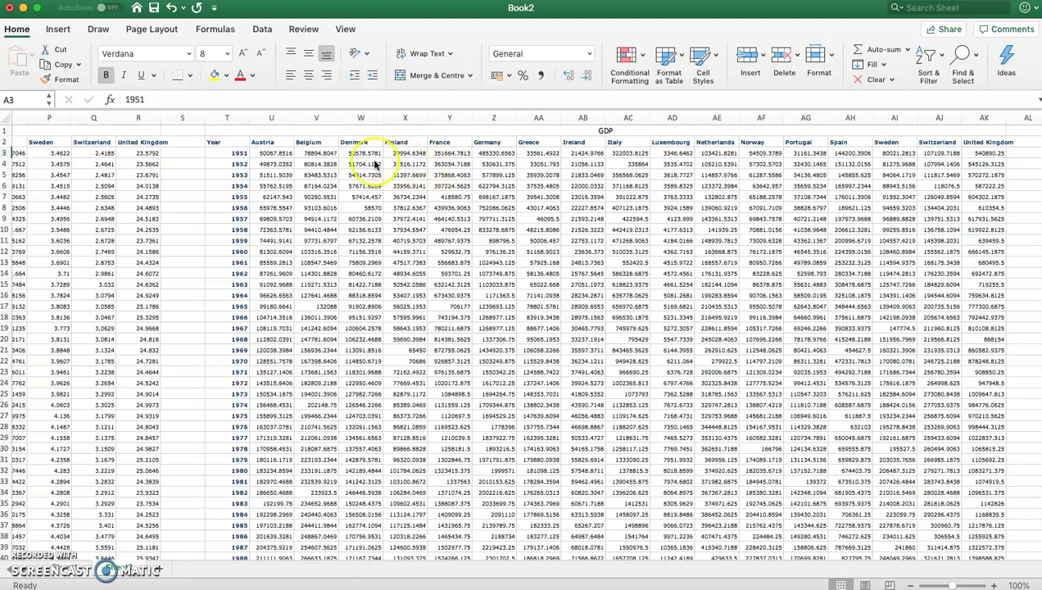
left_click(231, 142)
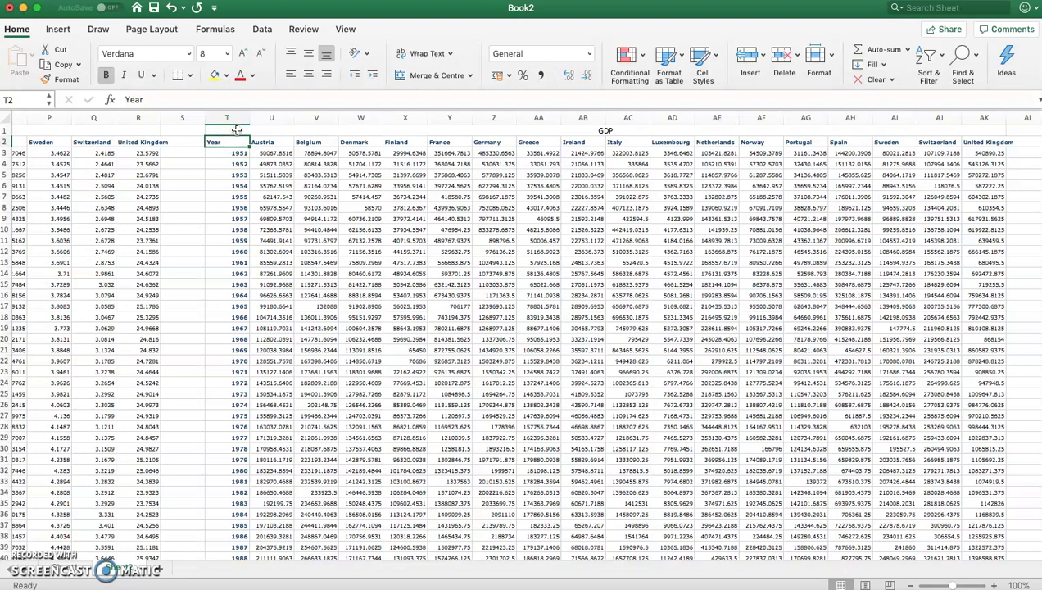
left_click_drag(238, 118, 970, 120)
key("super+c")
scroll(844, 215, "right", 5)
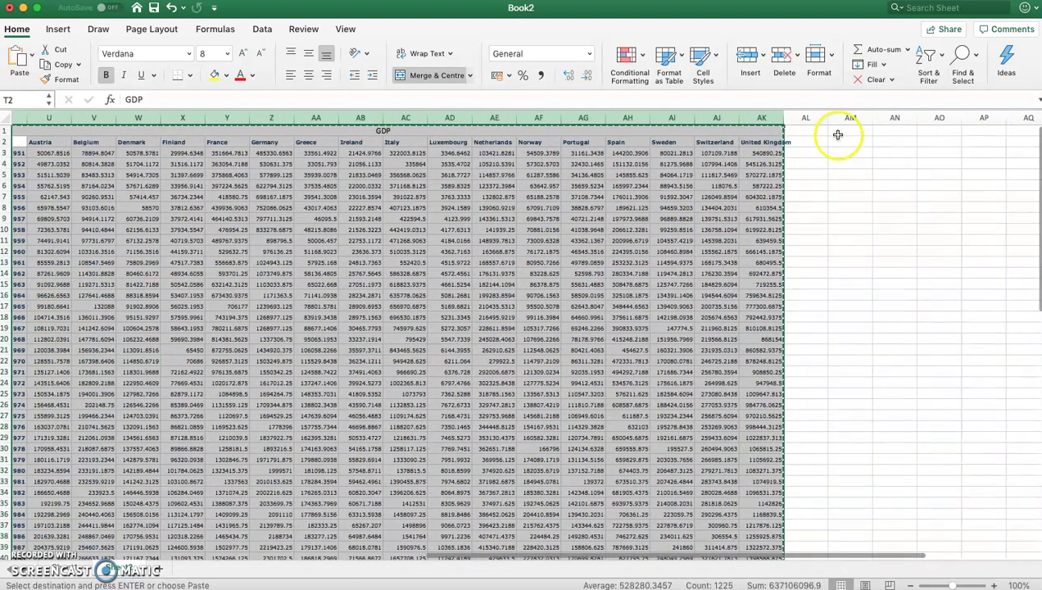
left_click(838, 134)
key("super+v")
- Retitle the copied table from GDP to GDP/Emp
scroll(836, 174, "right", 2)
scroll(852, 168, "right", 7)
double_click(844, 132)
left_click(914, 135)
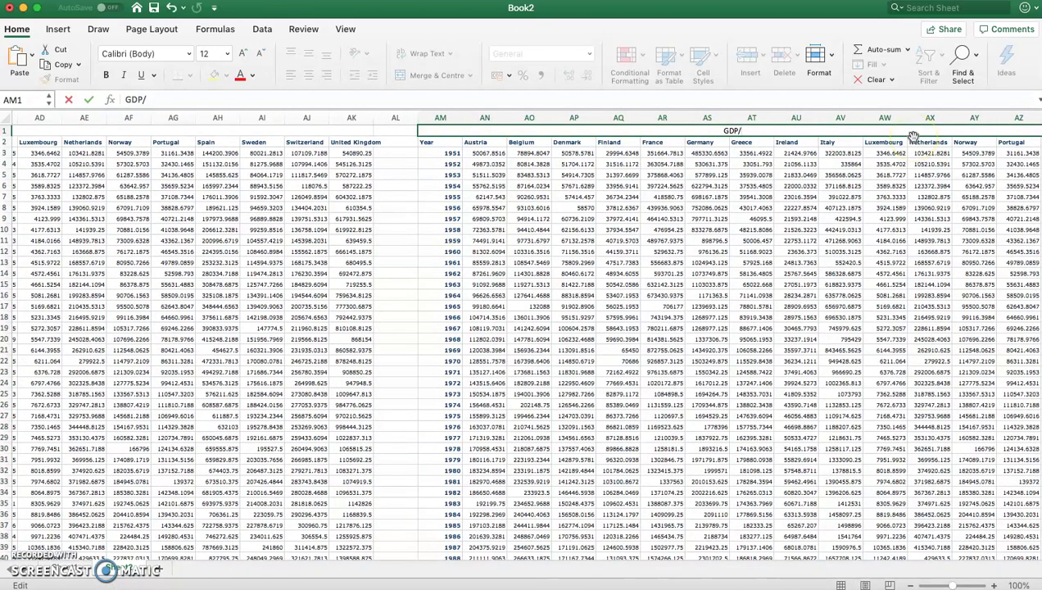
left_click(923, 141)
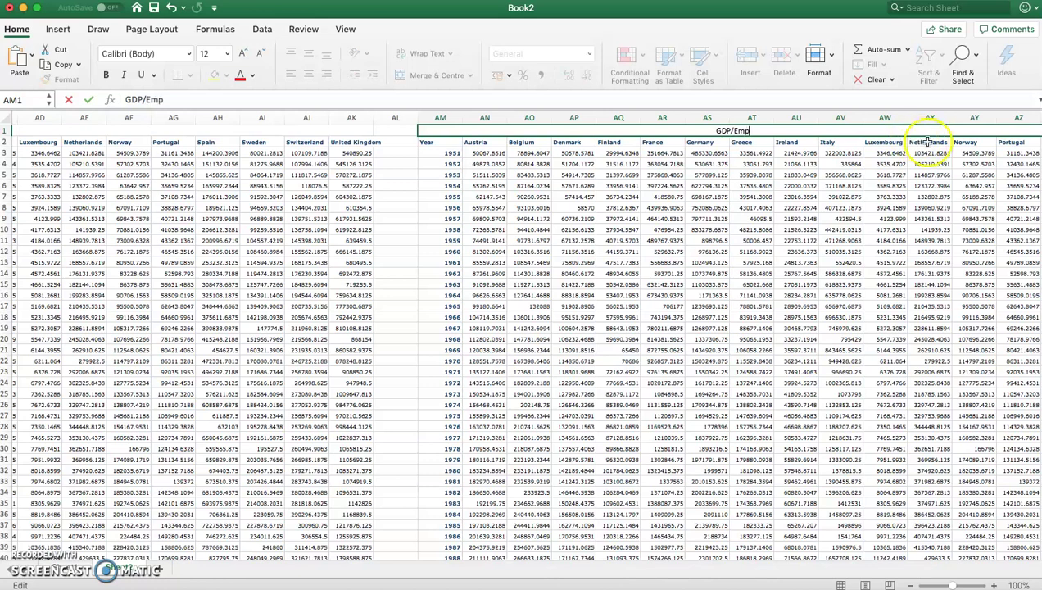
type("/Emp")
key("Return")
- Clear the copied values in AN3:BD69, keeping the year and country headings
left_click(483, 154)
scroll(786, 279, "right", 2)
scroll(790, 279, "right", 3)
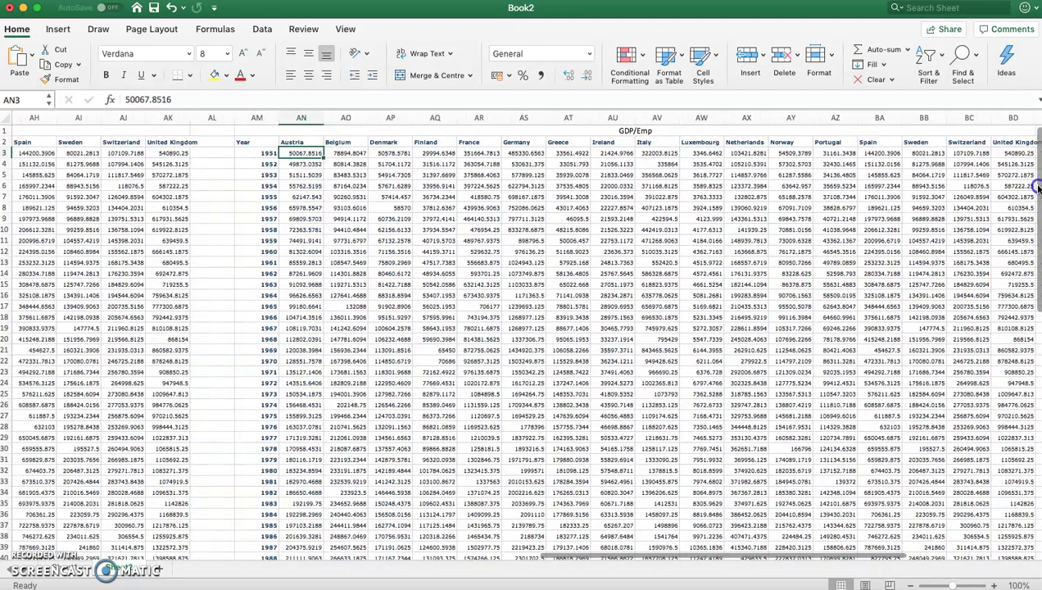
scroll(1035, 369, "down", 10)
scroll(983, 377, "down", 3)
scroll(983, 377, "right", 1)
left_click(963, 392, "shift")
key("Delete")
scroll(598, 262, "up", 15)
scroll(574, 238, "left", 1)
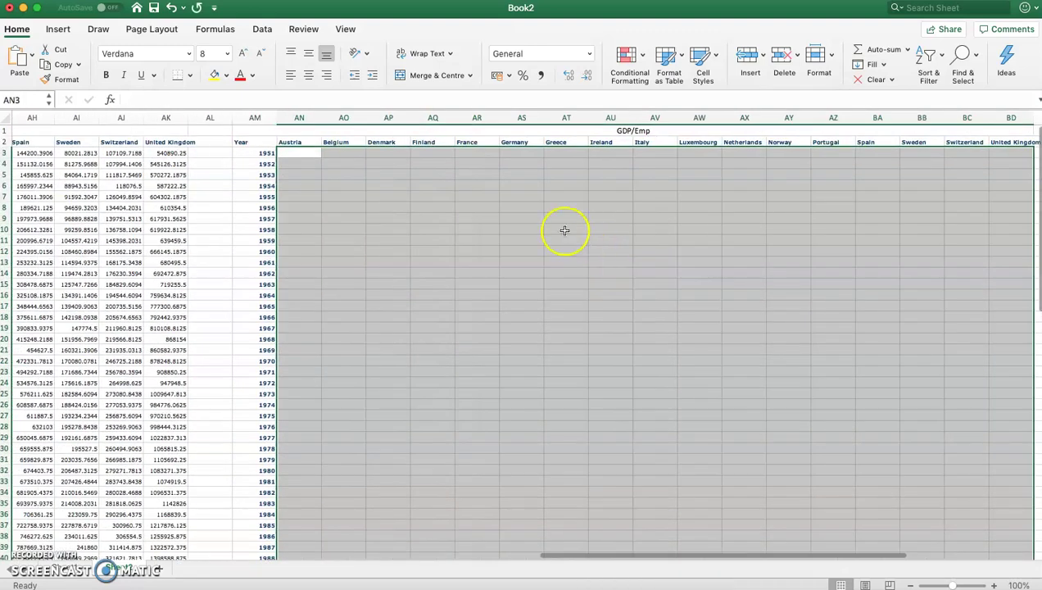
- Enter =U3/B3 in AN3 so Austria's 1951 GDP per worker shows 16702.64598
left_click(297, 156)
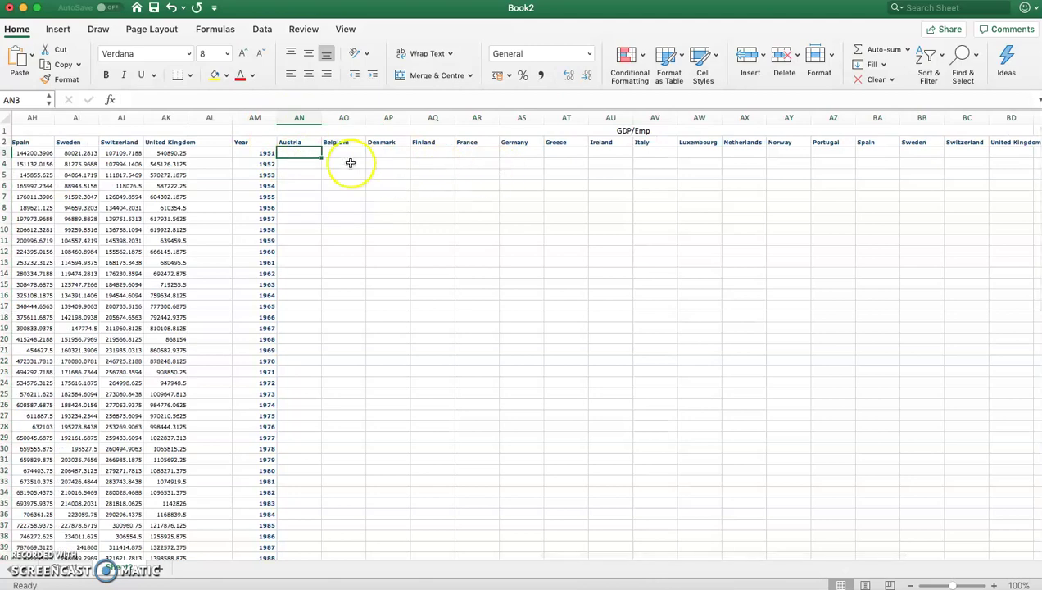
type("=")
scroll(308, 160, "left", 10)
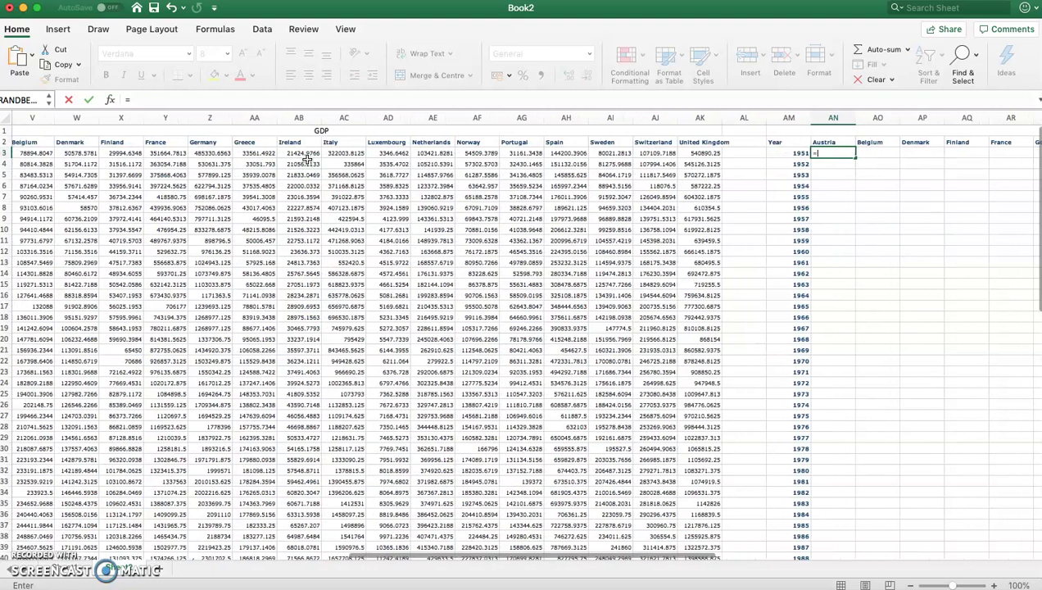
scroll(308, 158, "left", 2)
left_click(118, 154)
type("/")
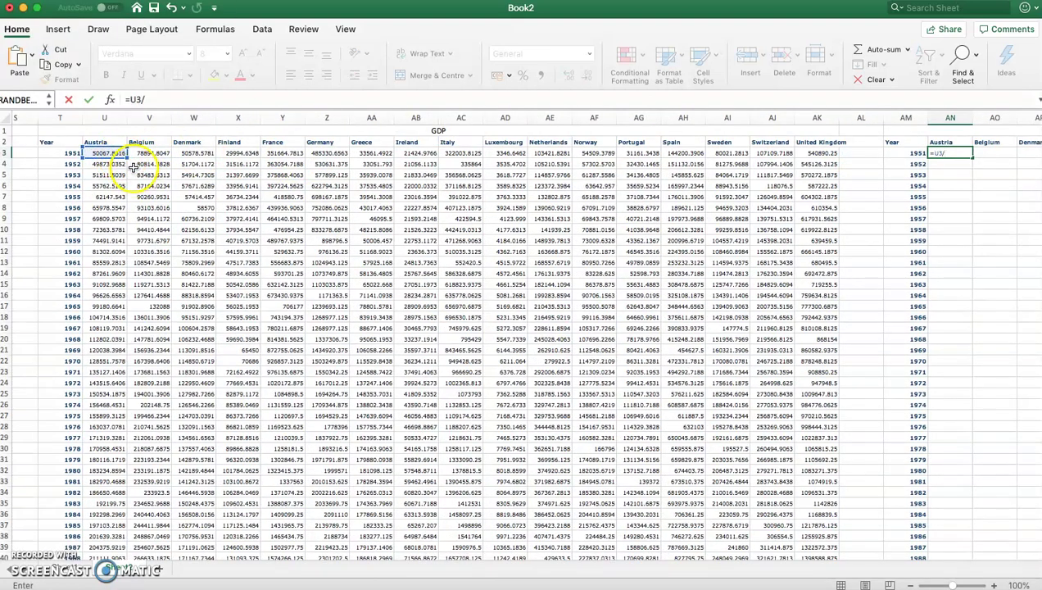
scroll(133, 168, "left", 10)
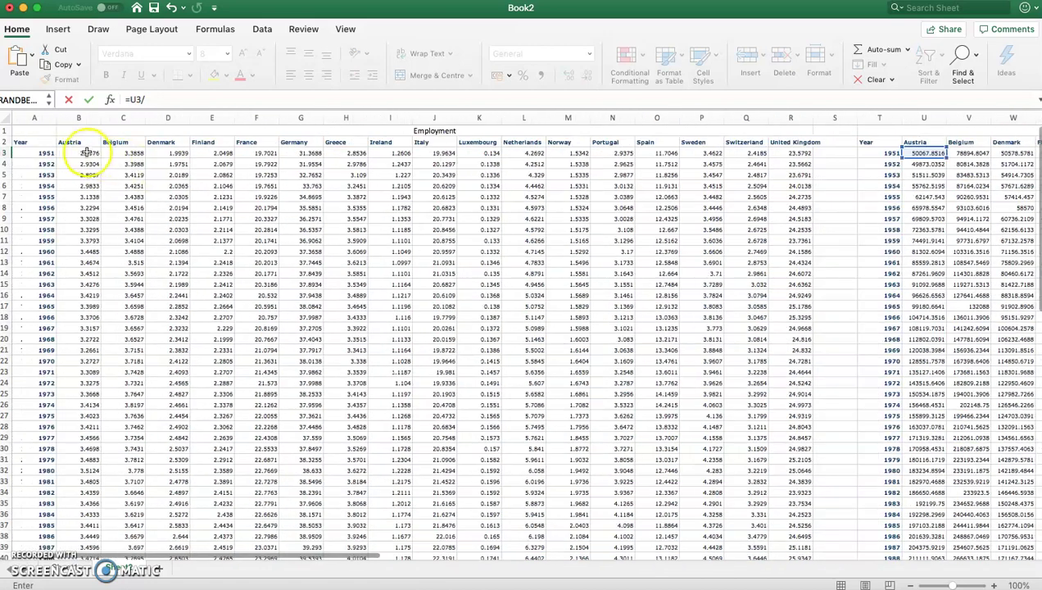
left_click(83, 153)
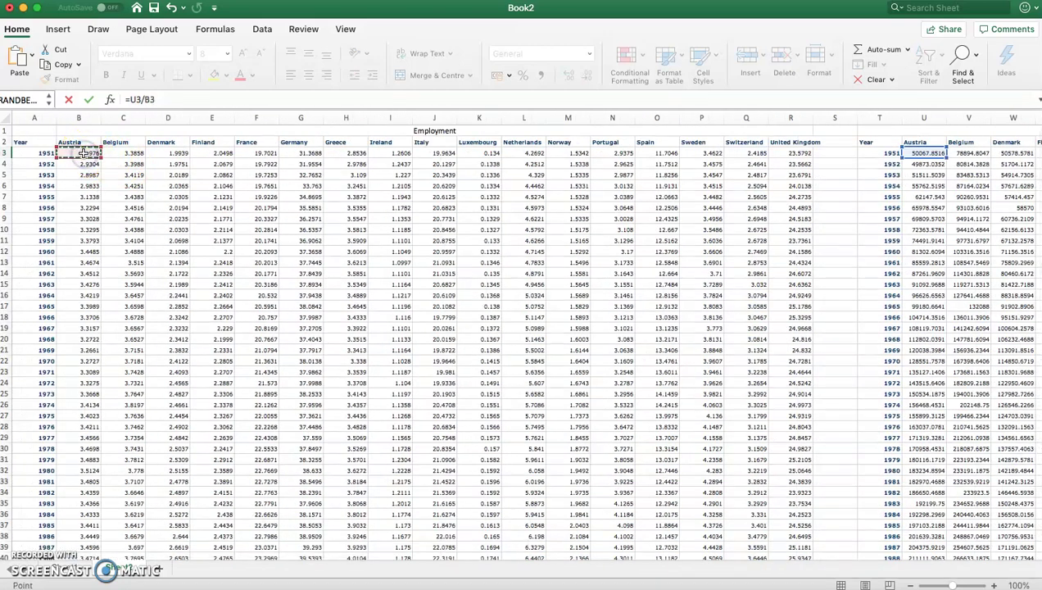
key("Return")
scroll(414, 211, "right", 6)
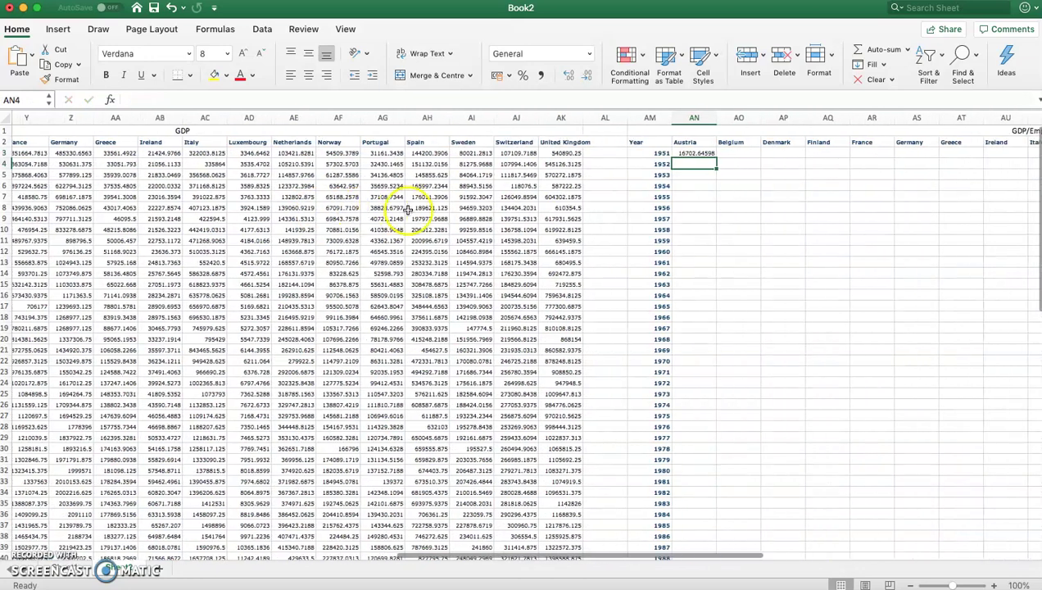
scroll(407, 210, "right", 5)
left_click(466, 156)
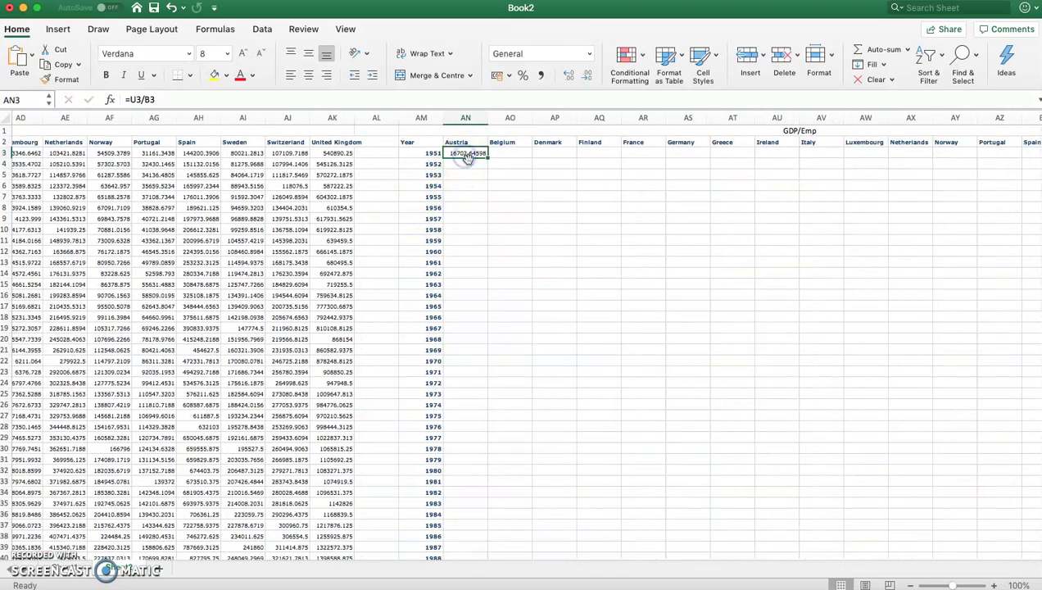
scroll(518, 189, "right", 4)
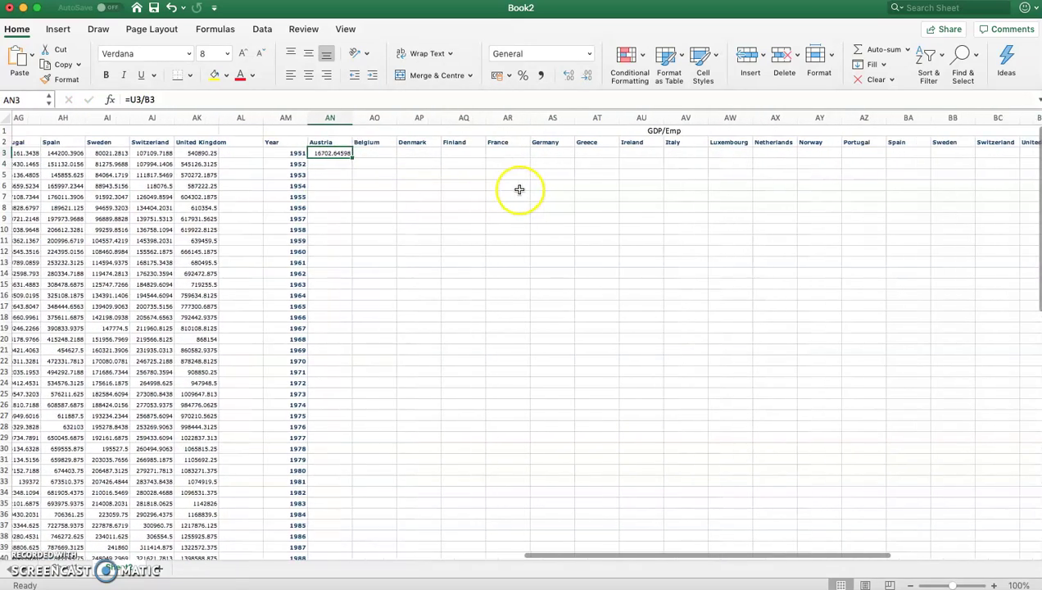
scroll(520, 189, "right", 2)
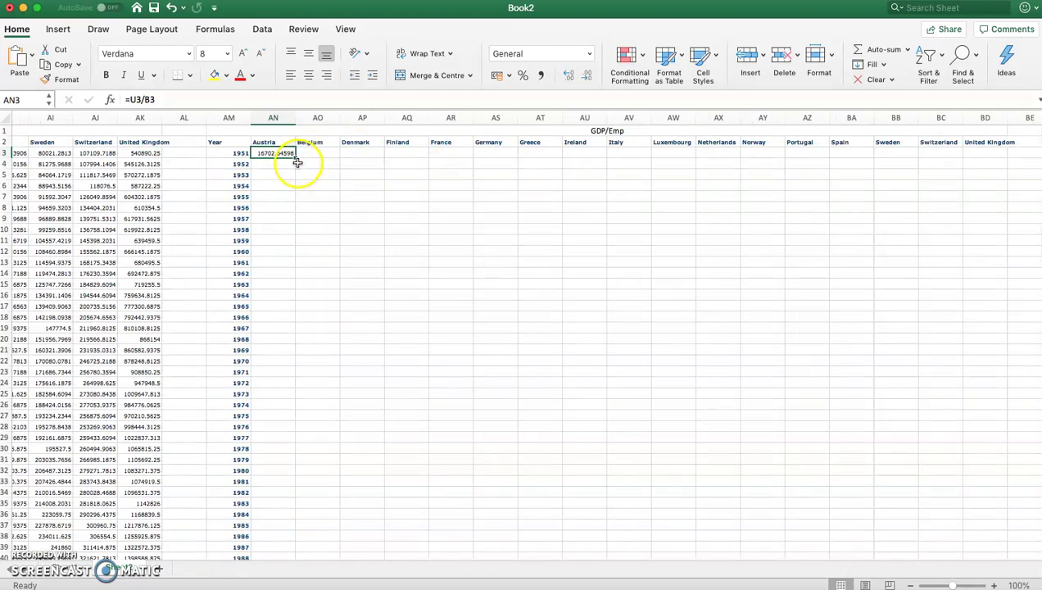
- Fill the AN3 formula right to BD3, then down through every year
left_click_drag(297, 158, 993, 158)
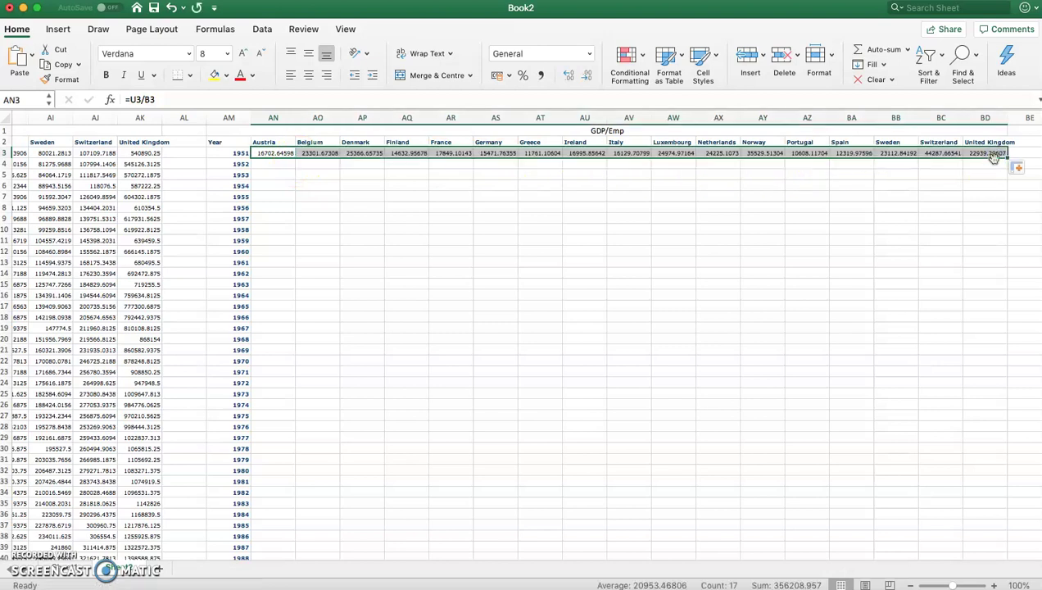
left_click(1010, 162)
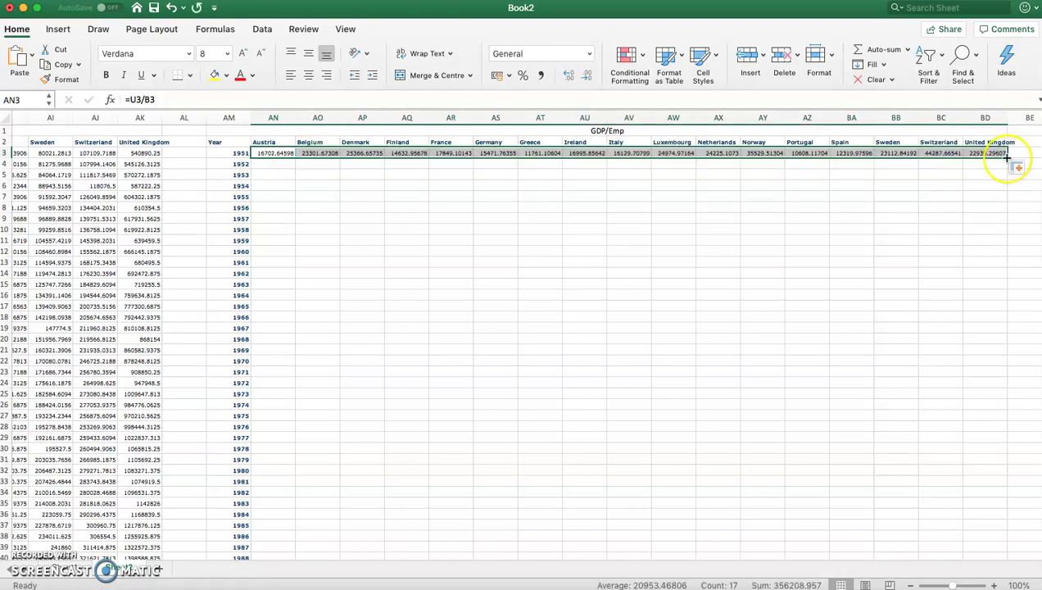
double_click(1009, 158)
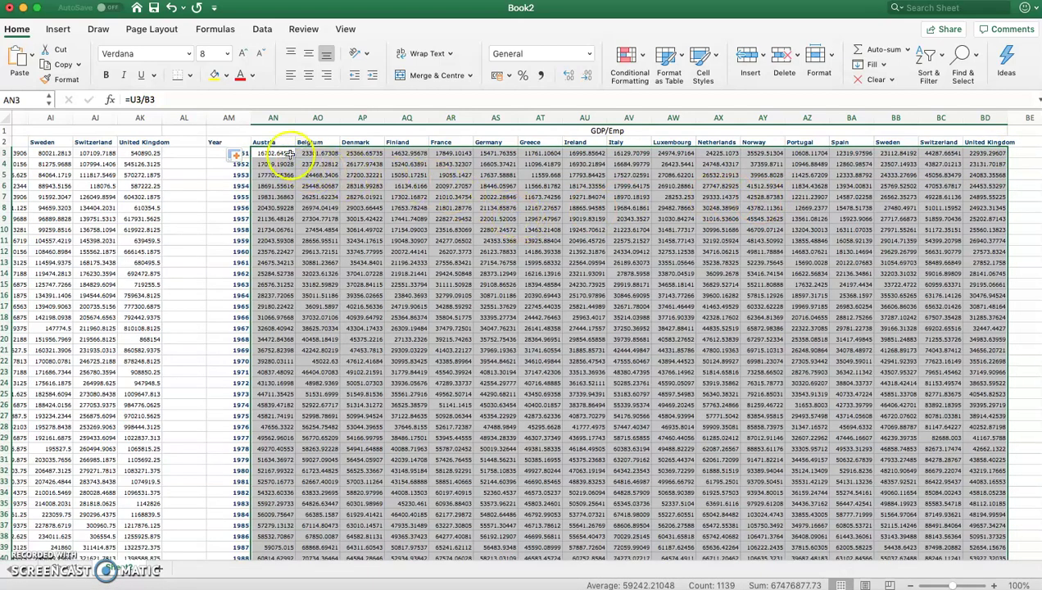
left_click(427, 166)
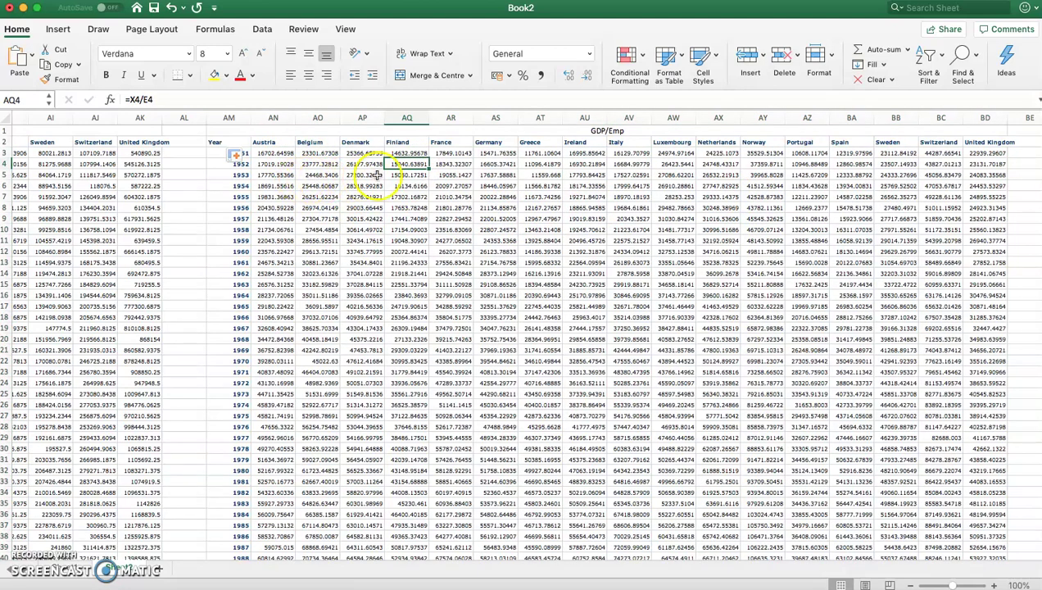
scroll(373, 174, "right", 5)
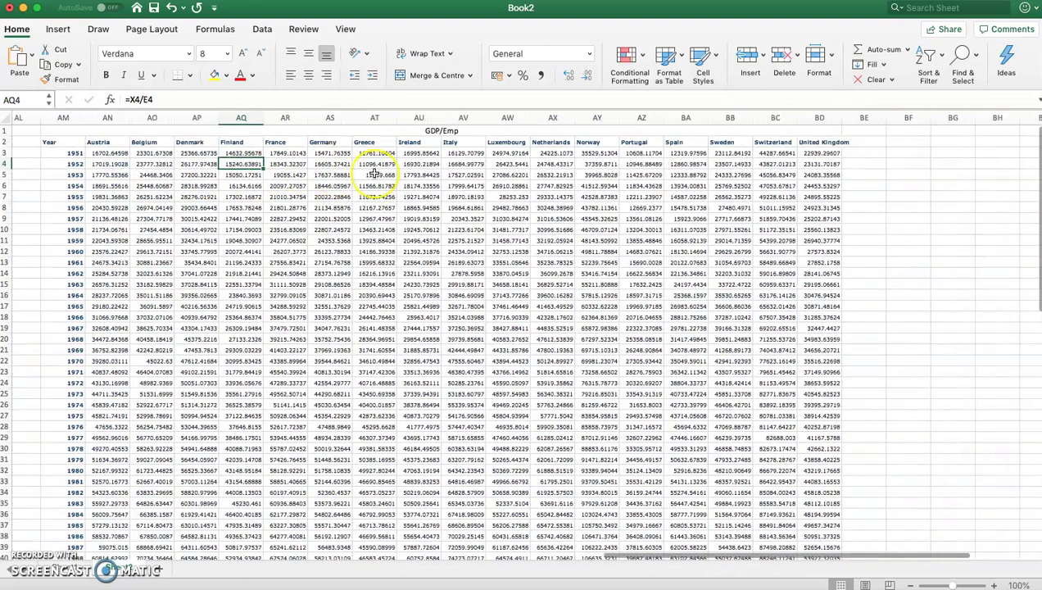
scroll(373, 174, "right", 1)
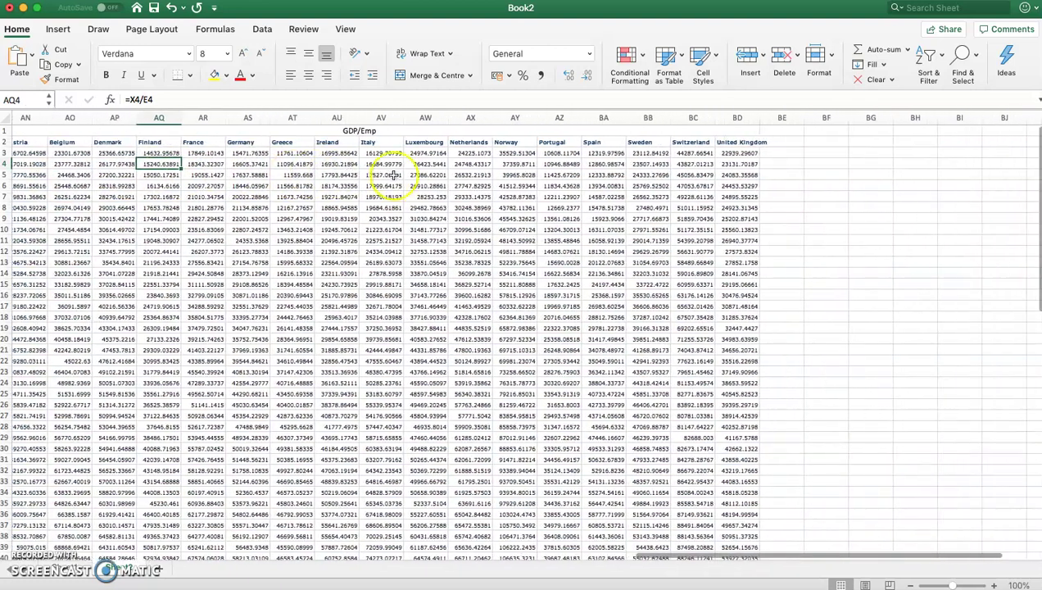
- Add an SD heading and enter =STDEV.S(AN3:BD3) in BF3, giving 8732.545285
left_click(828, 143)
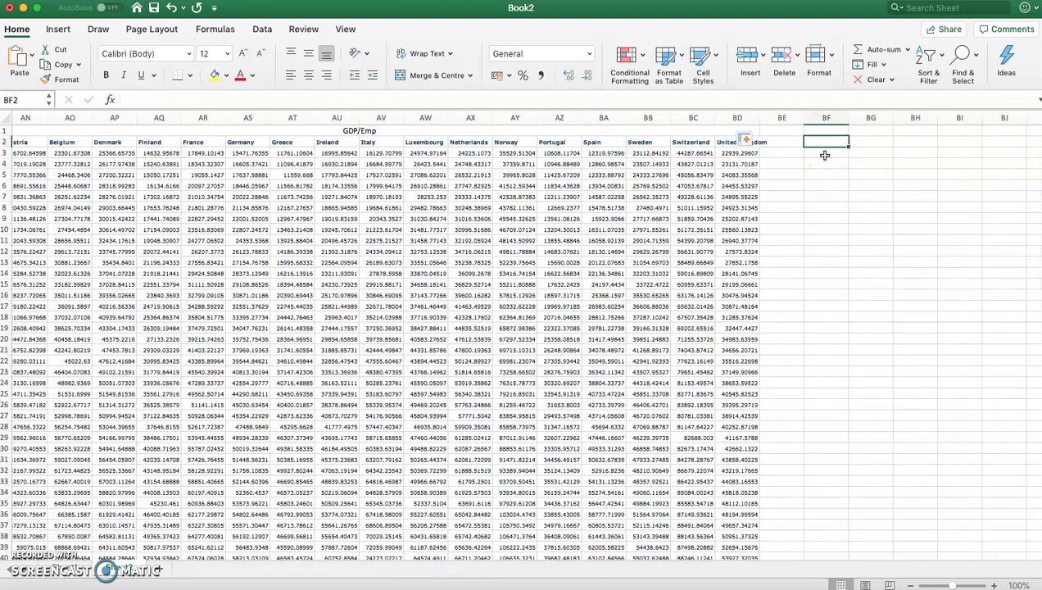
type("SD")
left_click(811, 151)
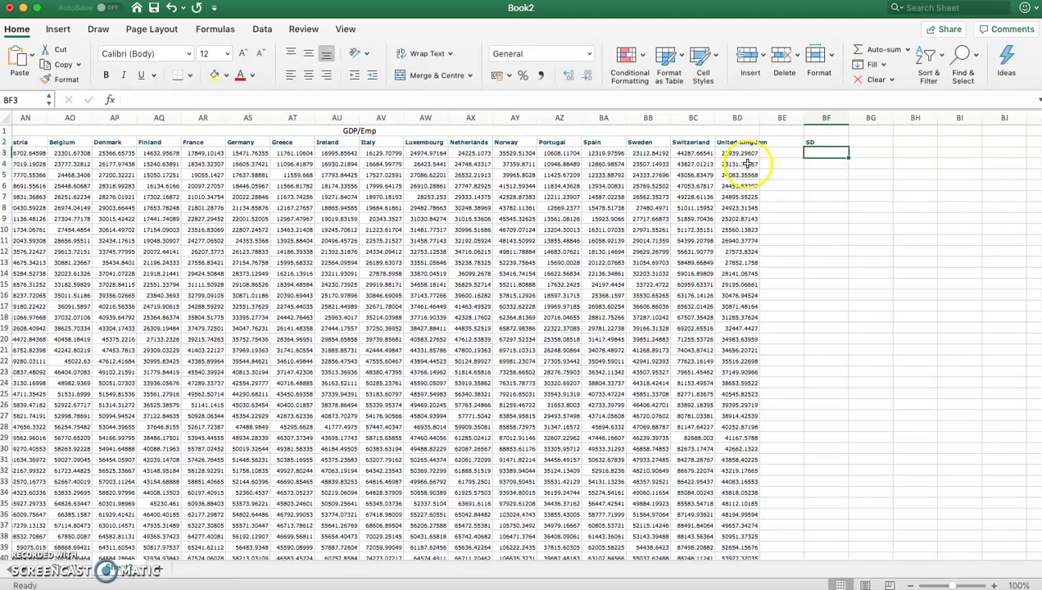
scroll(771, 191, "left", 1)
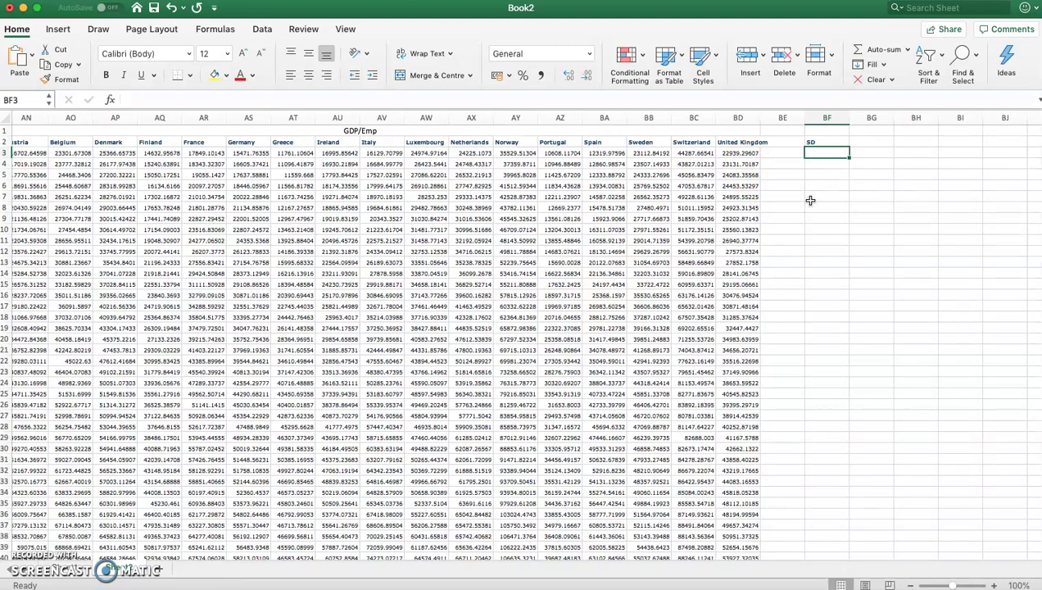
type("=")
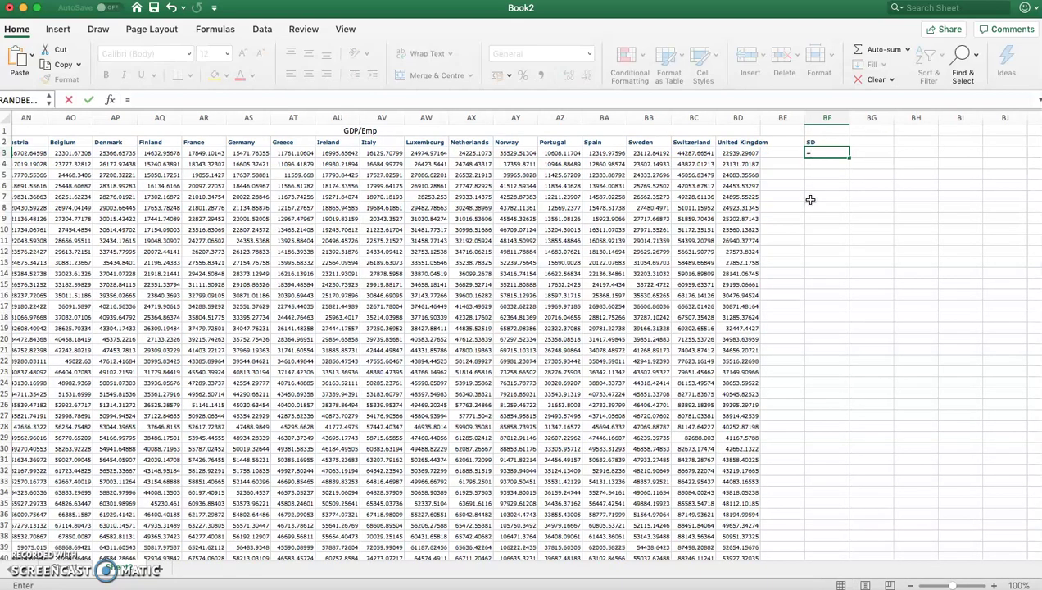
type("std")
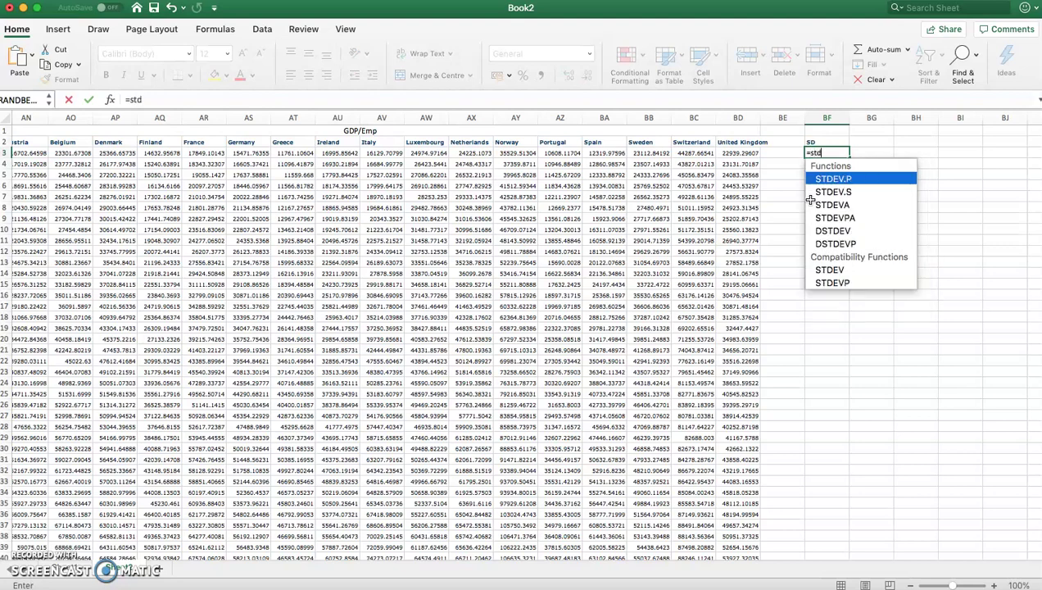
type("ev.s(")
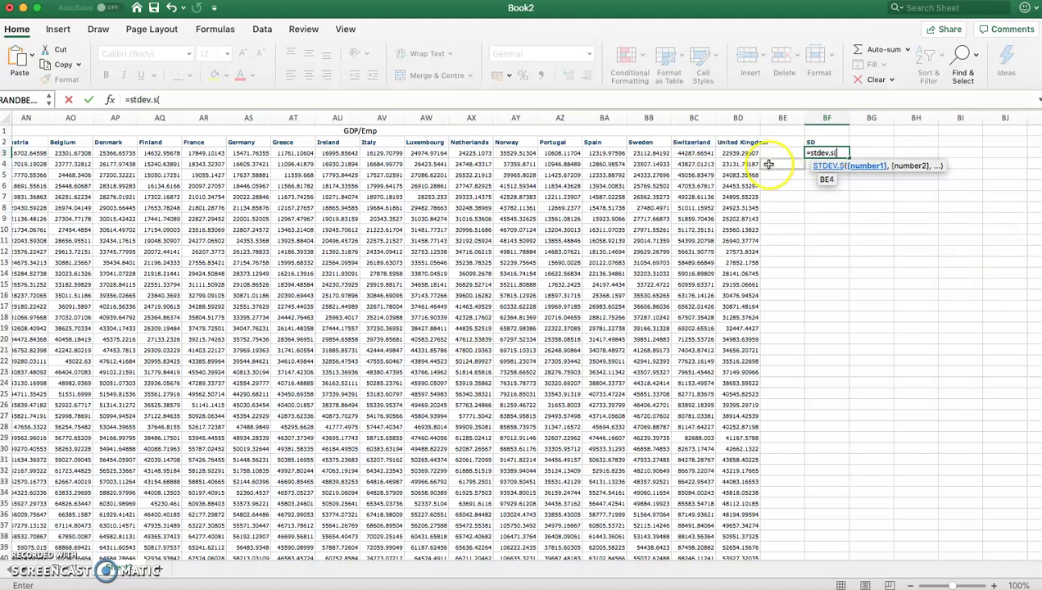
left_click_drag(738, 154, 106, 154)
type(")")
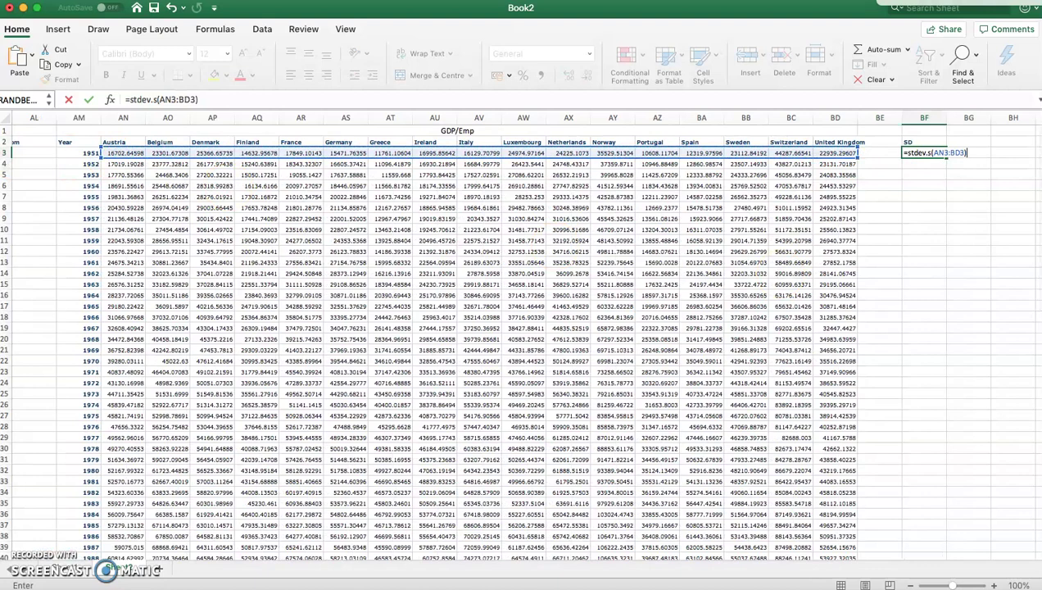
key("Return")
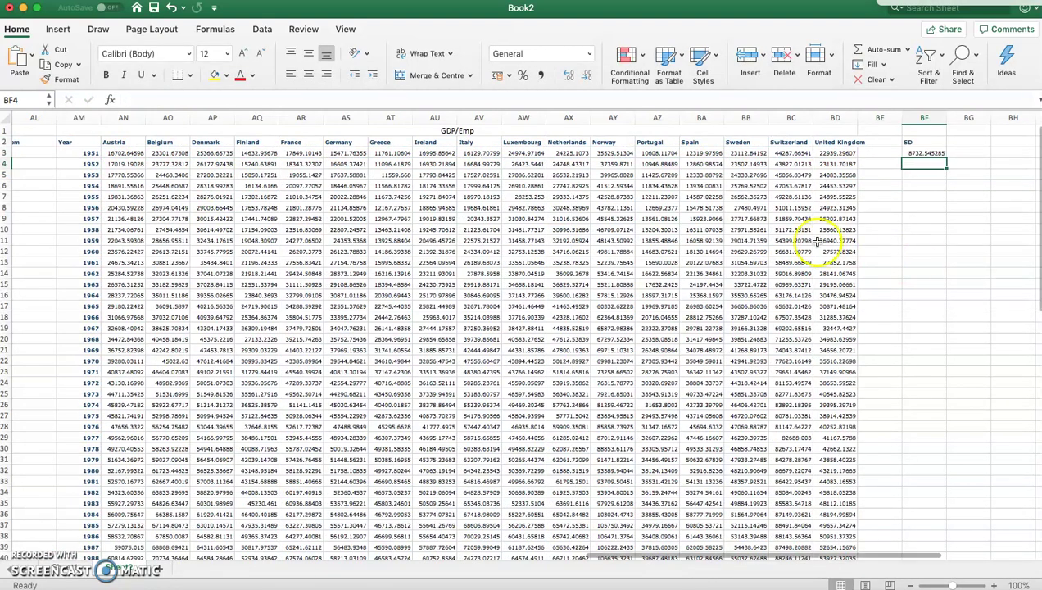
scroll(931, 196, "right", 3)
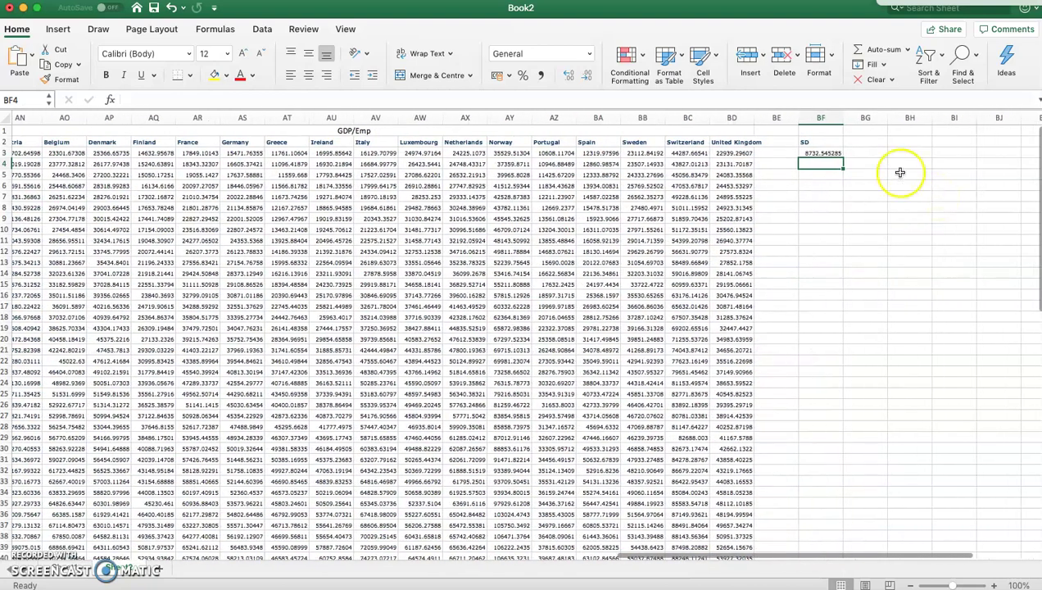
- Head BG2 'Average' and enter =AVERAGE(AN3:BD3) below it, giving 20953.4681
left_click(865, 143)
type("Aver")
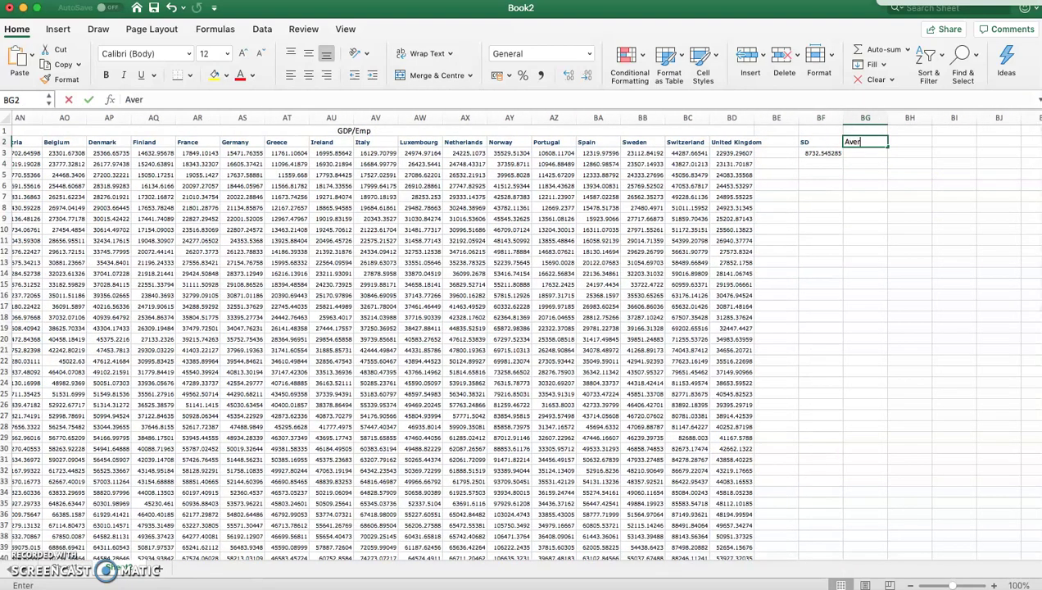
type("age")
key("Return")
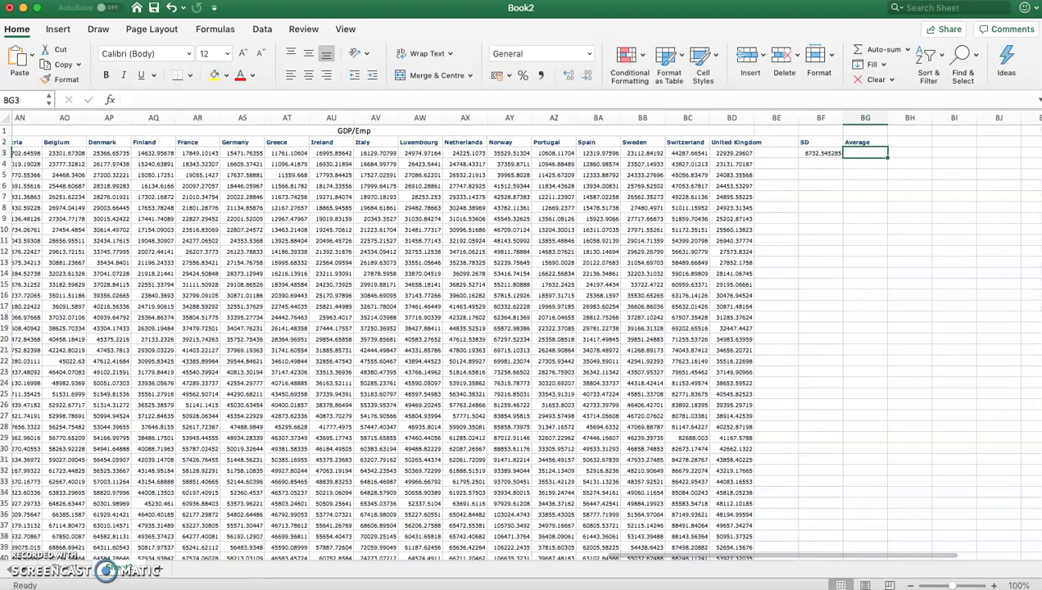
type("=average(")
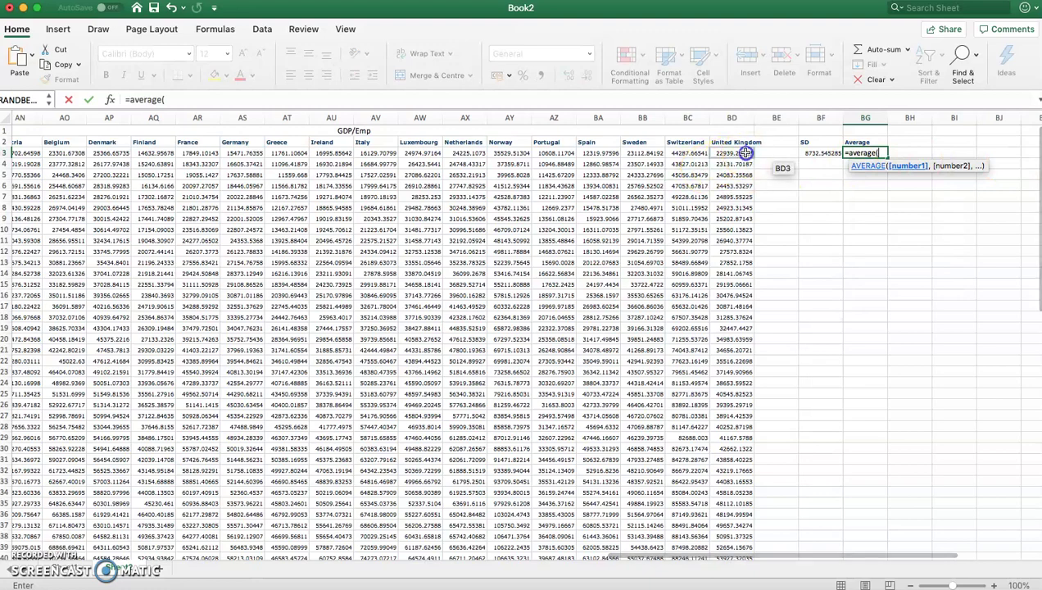
left_click_drag(747, 153, 106, 154)
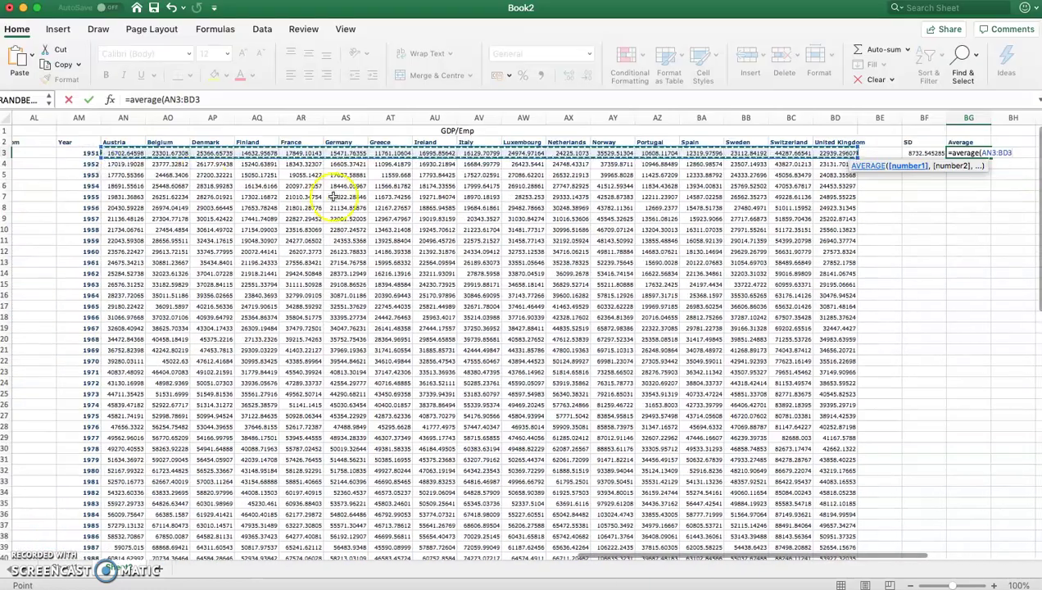
type(")")
key("Return")
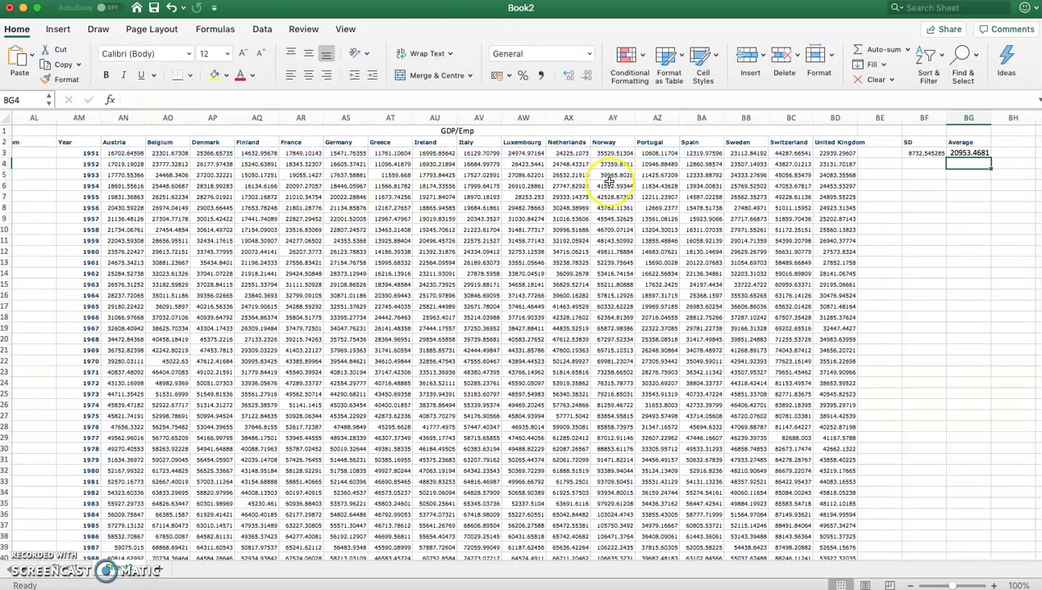
scroll(699, 186, "right", 5)
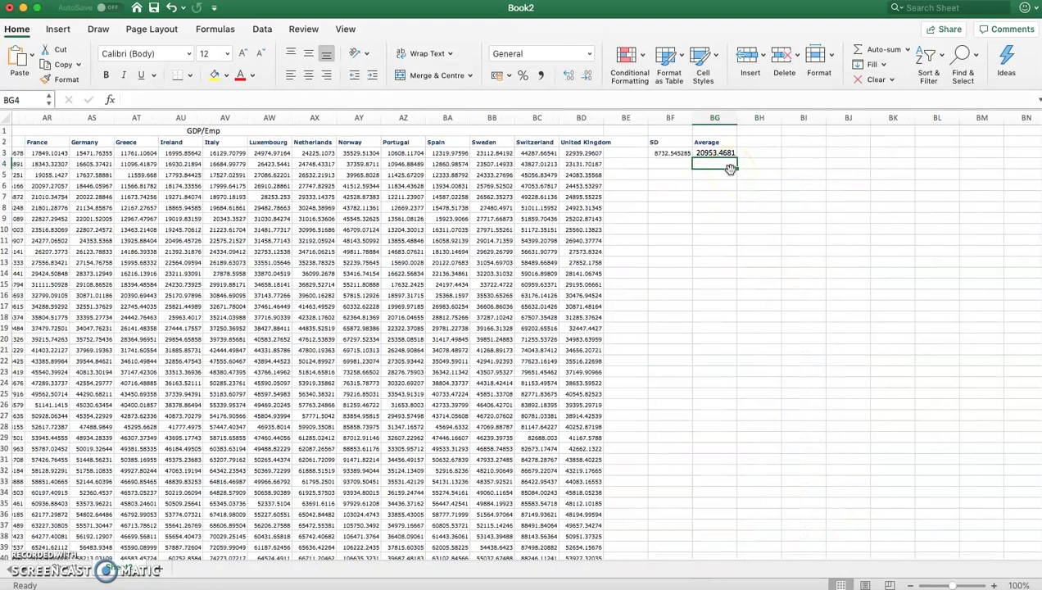
- Head BH2 'SD/Average' and enter =BF3/BG3 below it, giving 0.41675895
left_click_drag(729, 168, 770, 146)
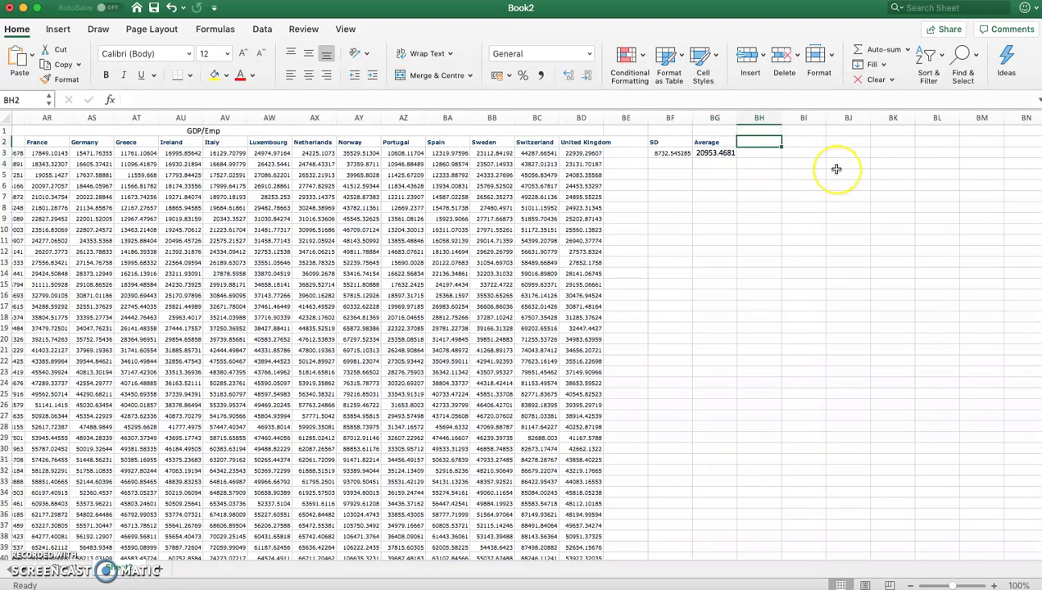
type("SD/Average")
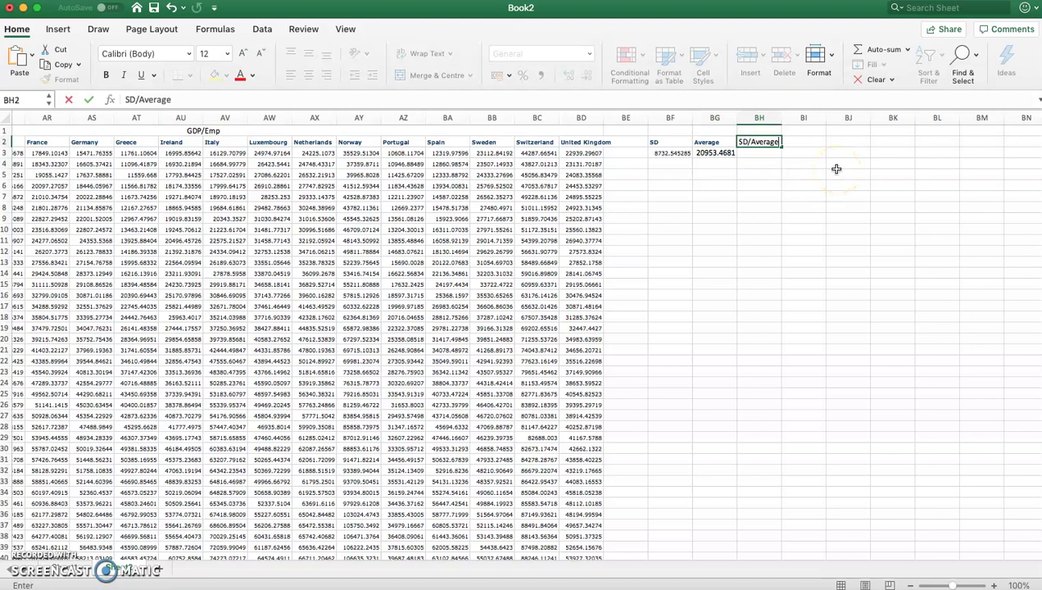
key("Return")
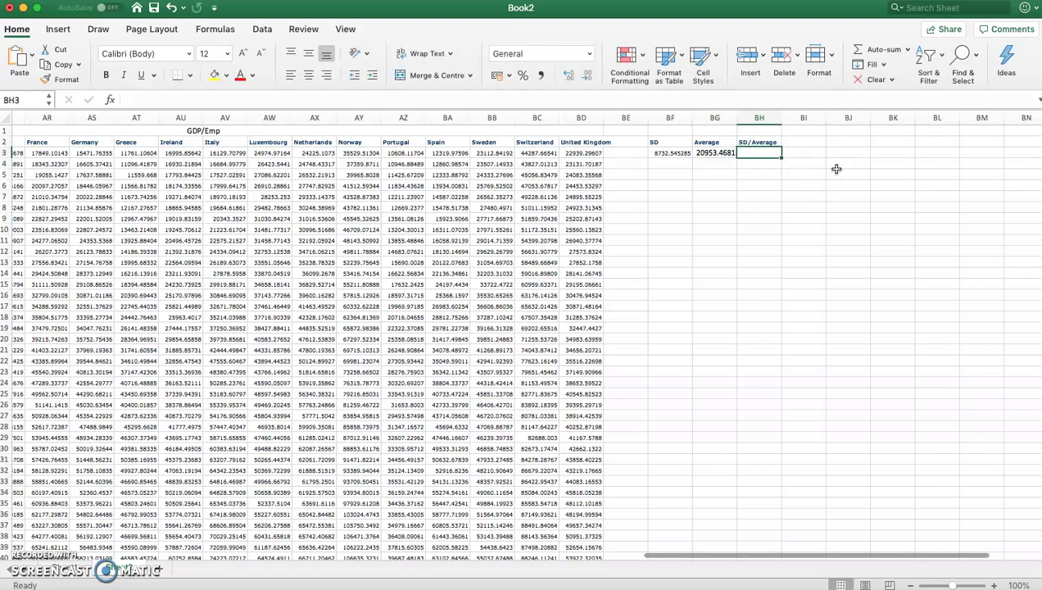
type("=")
key("Left")
key("Left")
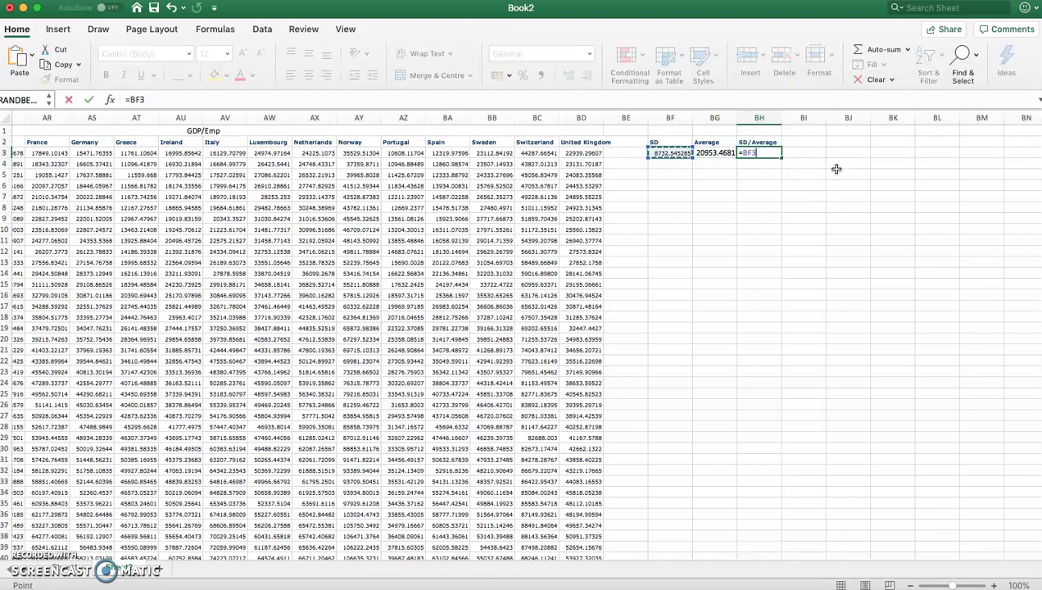
key("Return")
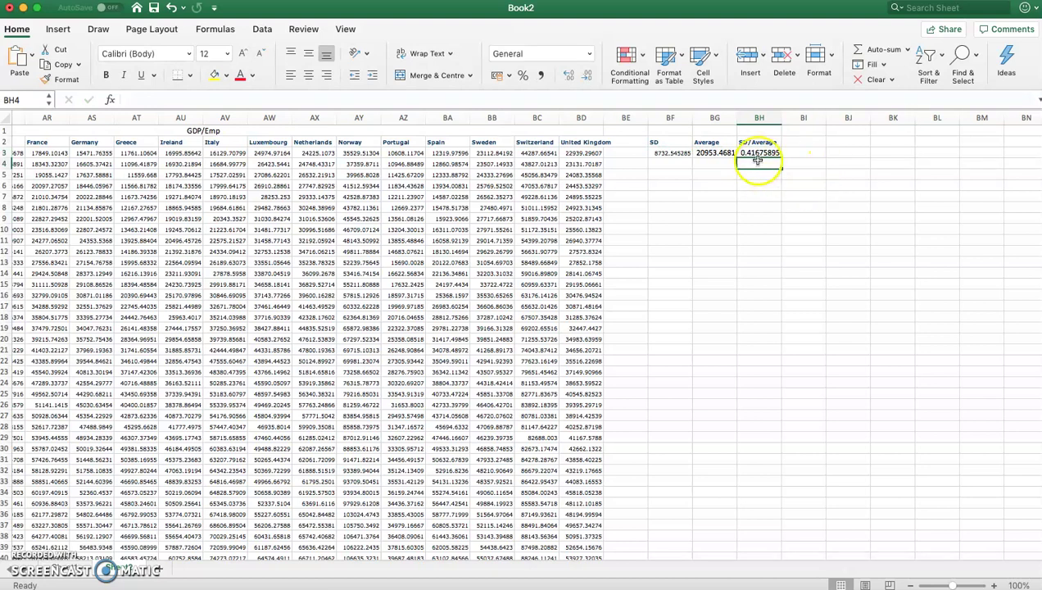
left_click(759, 154)
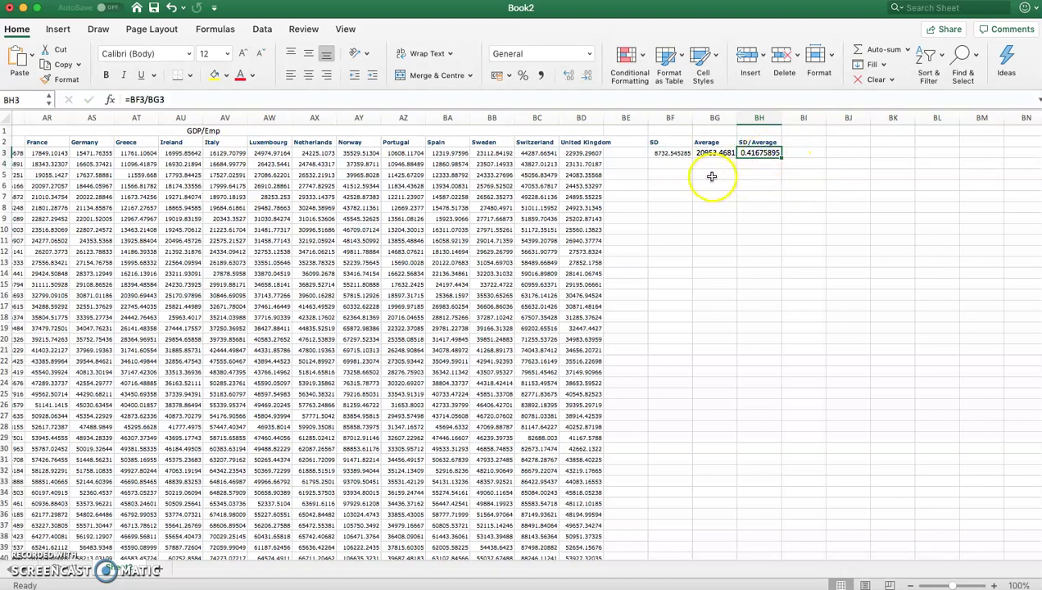
- Copy the BF3:BH3 formulas down through every year and review the SD/Average results
left_click_drag(667, 154, 749, 520)
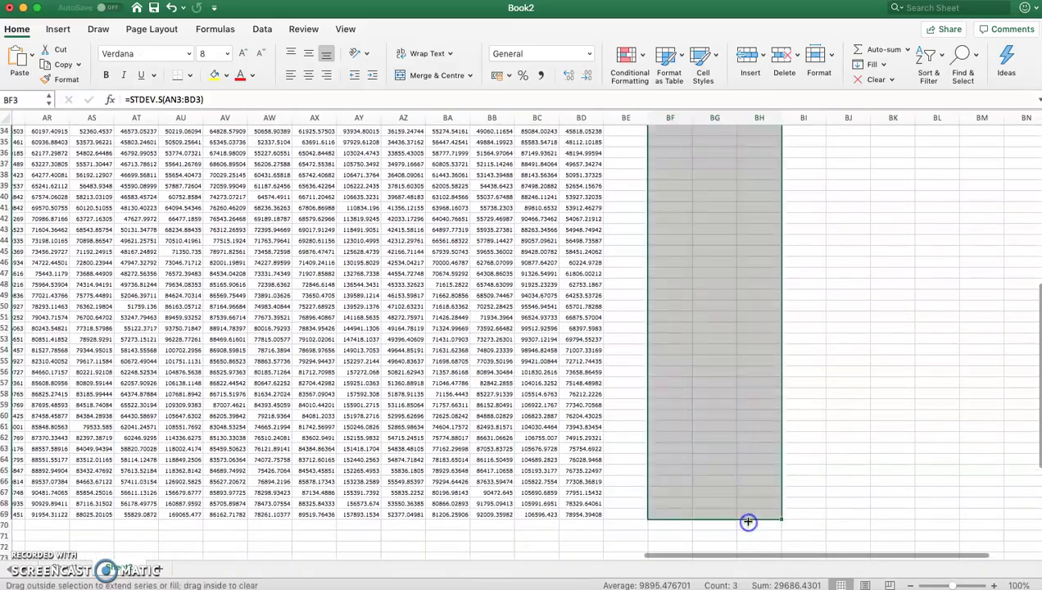
left_click(831, 341)
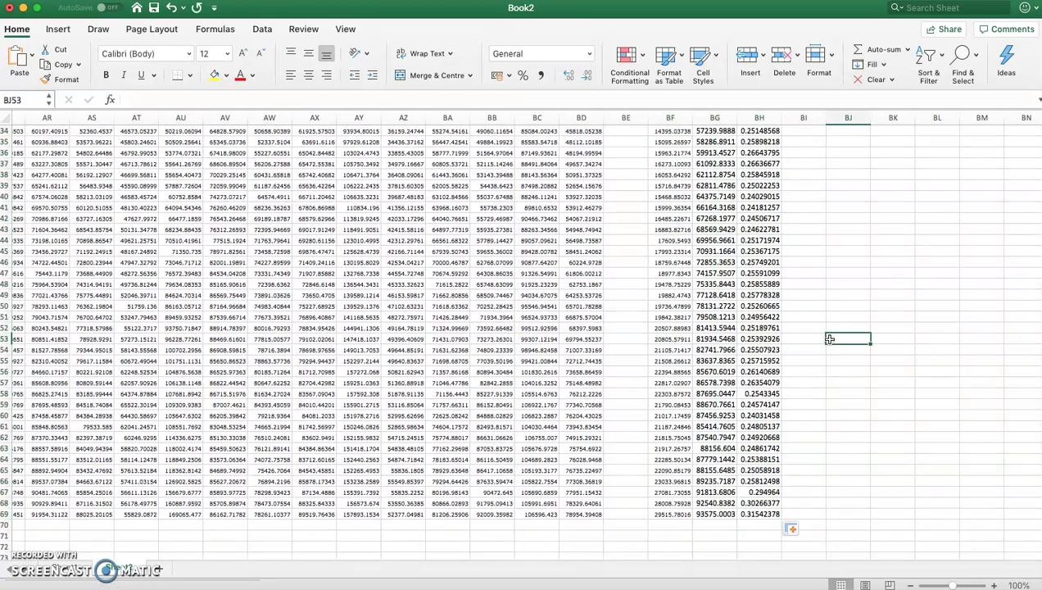
scroll(831, 340, "up", 10)
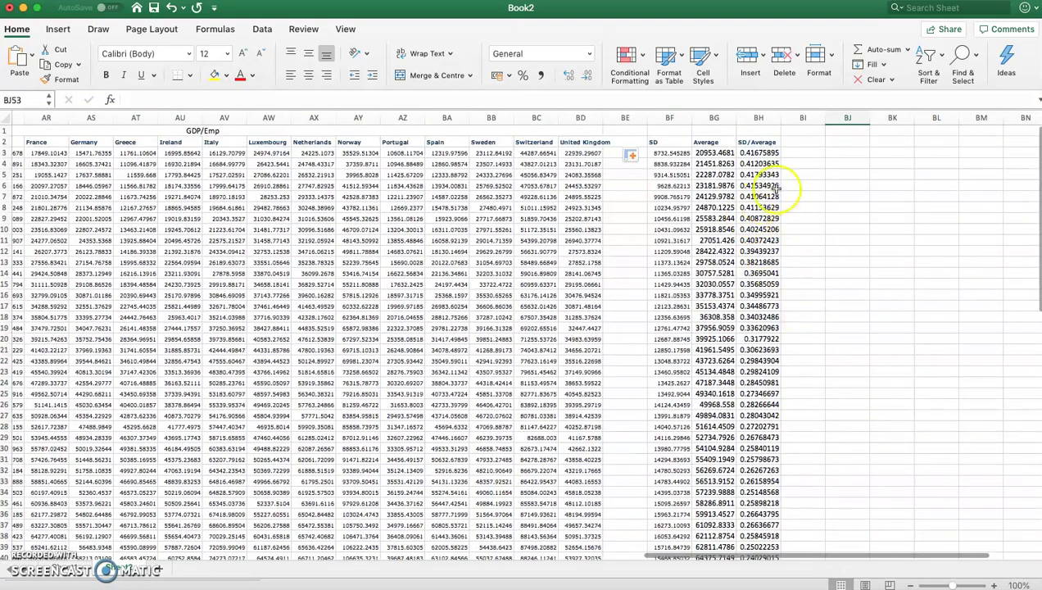
left_click_drag(759, 153, 757, 460)
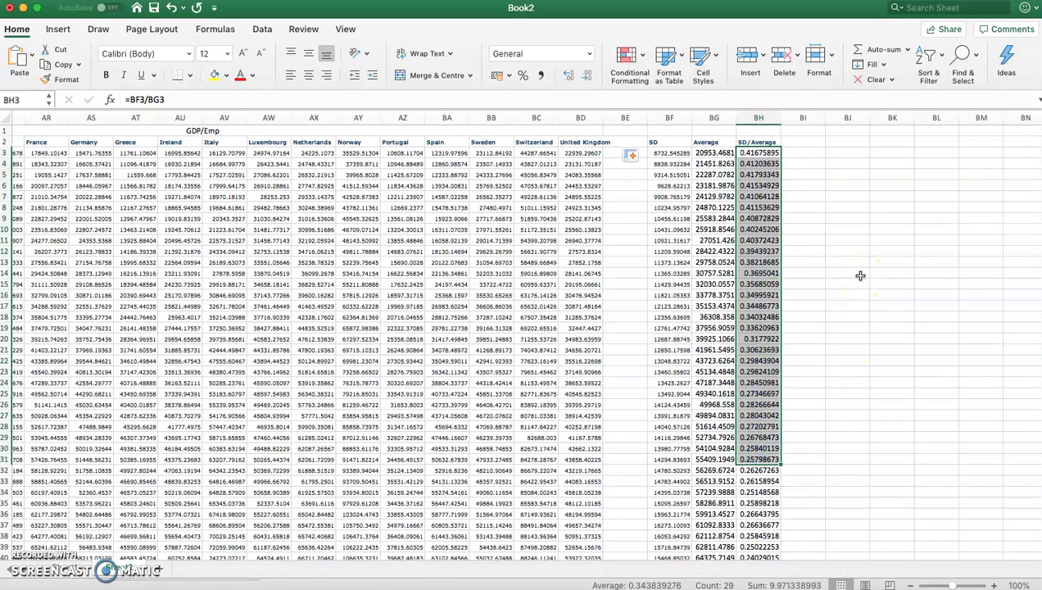
left_click(860, 276)
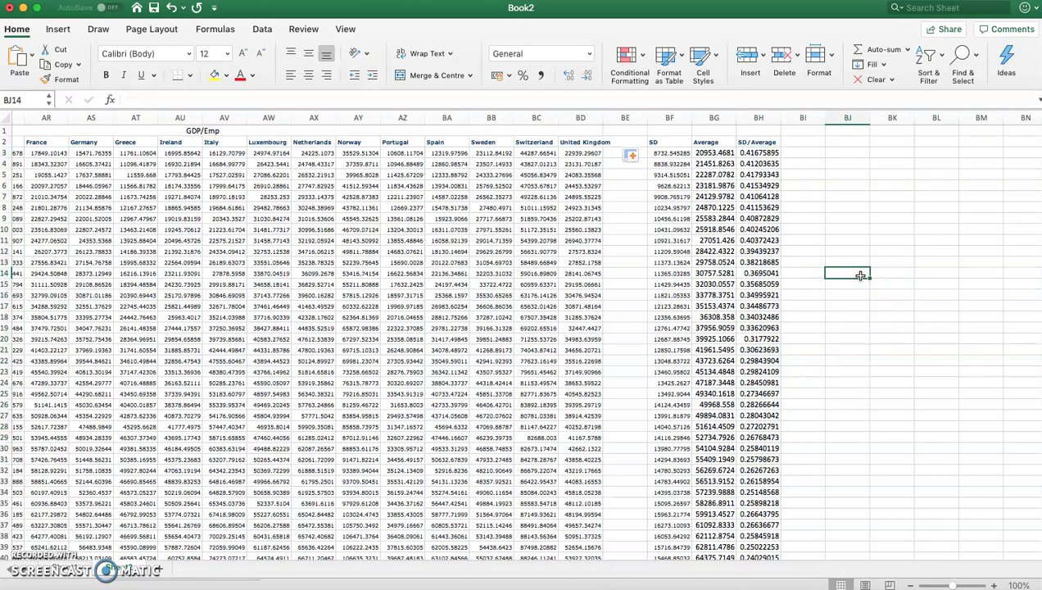